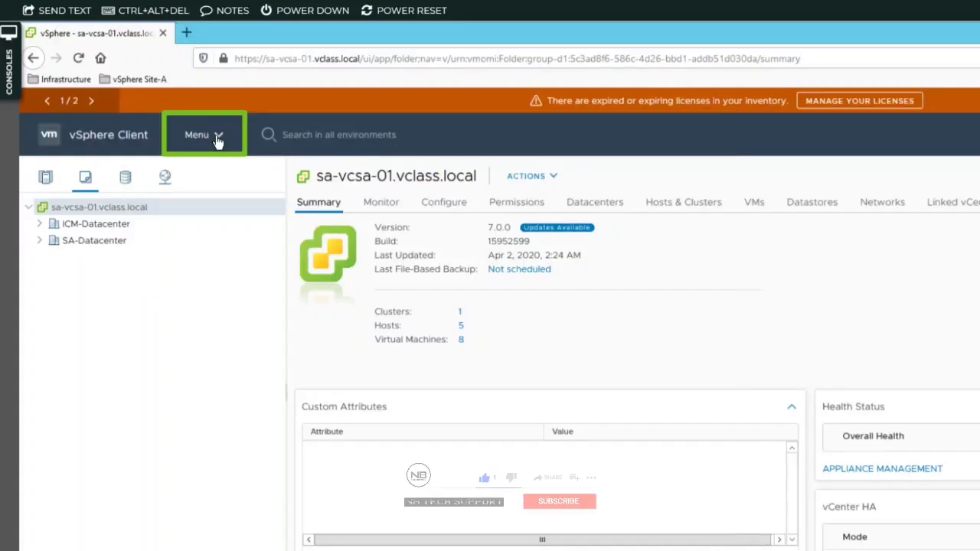
# - Start a new content library named VM Library on vCenter Server sa-vcsa-01.vclass.local
pyautogui.click(217, 138)
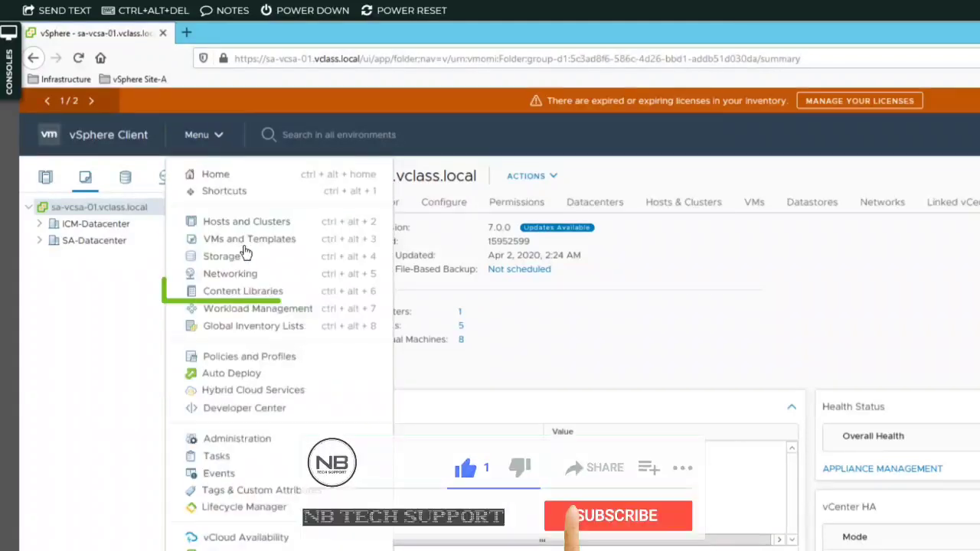
pyautogui.click(258, 295)
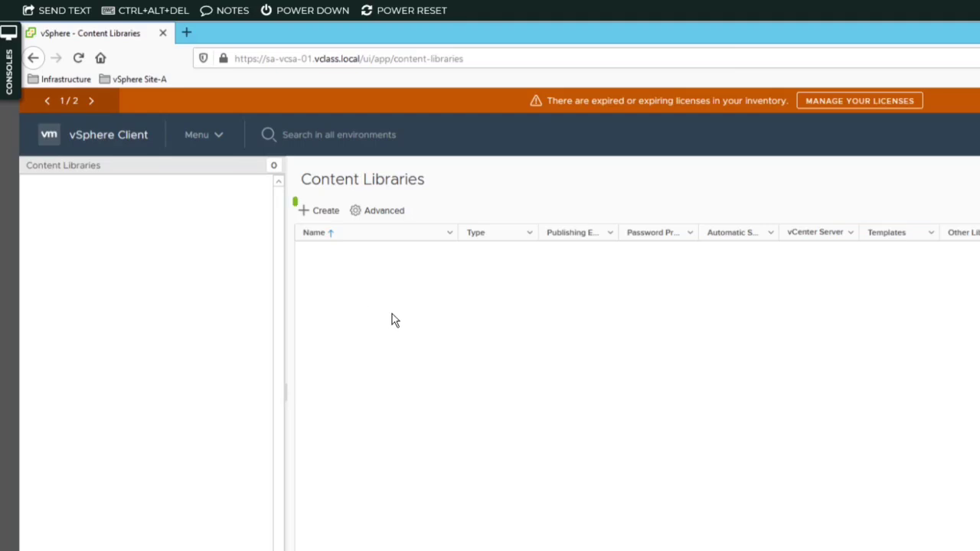
pyautogui.click(321, 212)
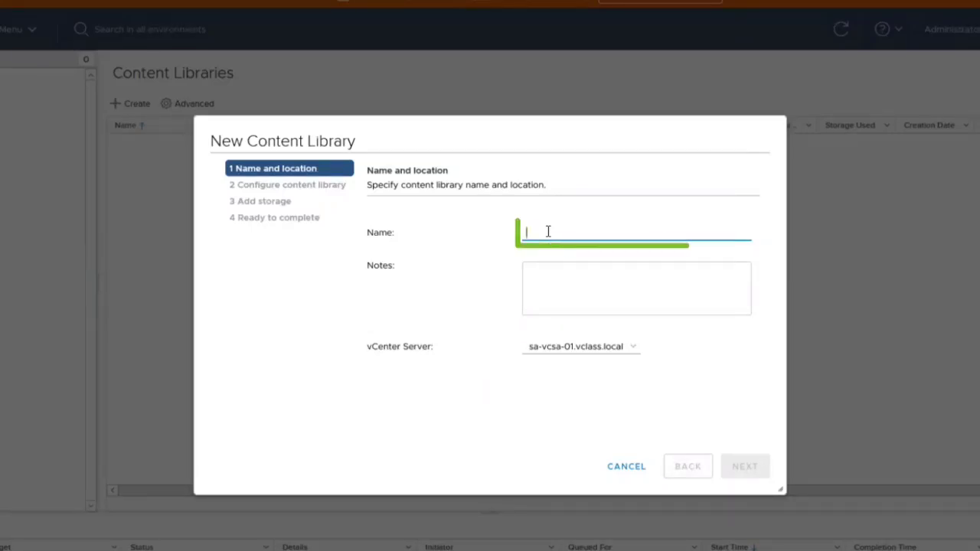
pyautogui.write('v')
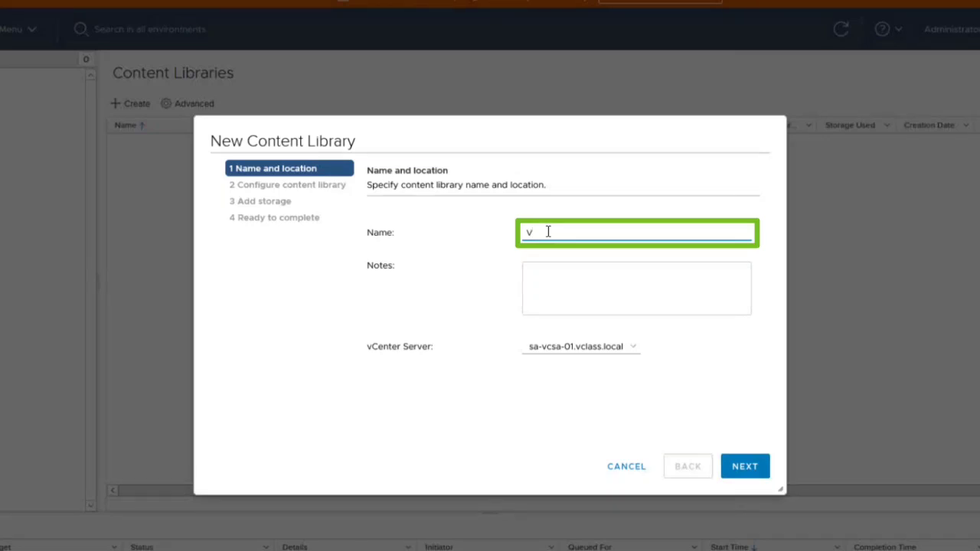
pyautogui.write('M Library')
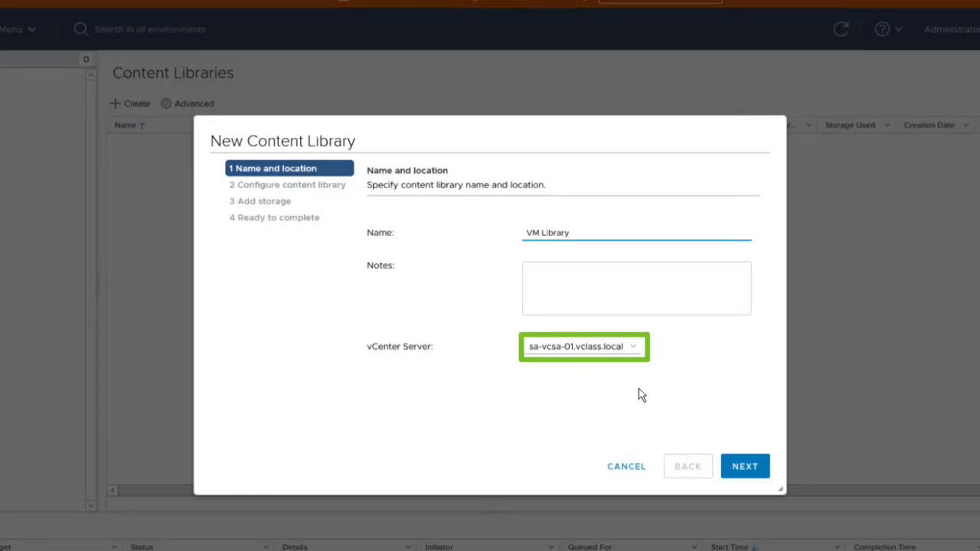
pyautogui.click(740, 472)
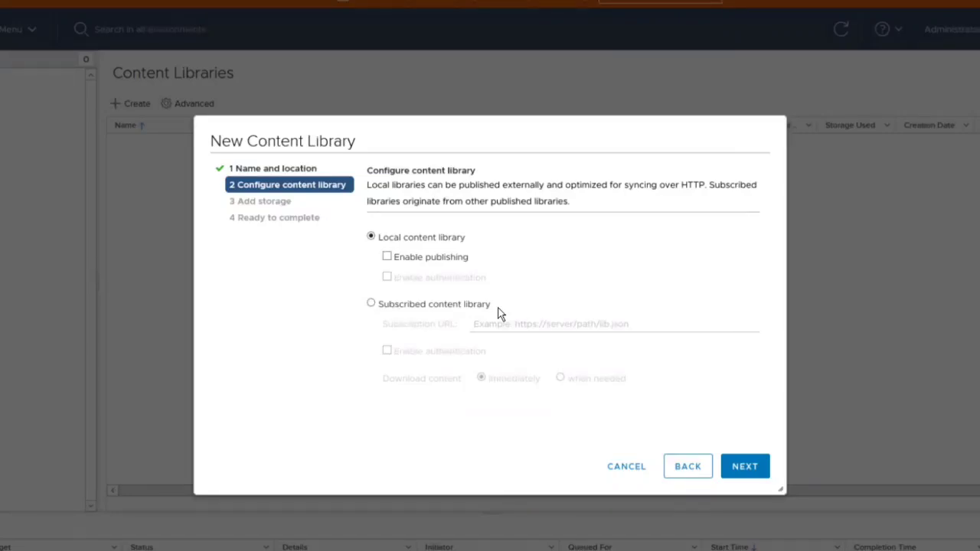
# - Enable publishing for the local content library, store it on the last-listed vsanDatastore and finish creating it
pyautogui.click(446, 259)
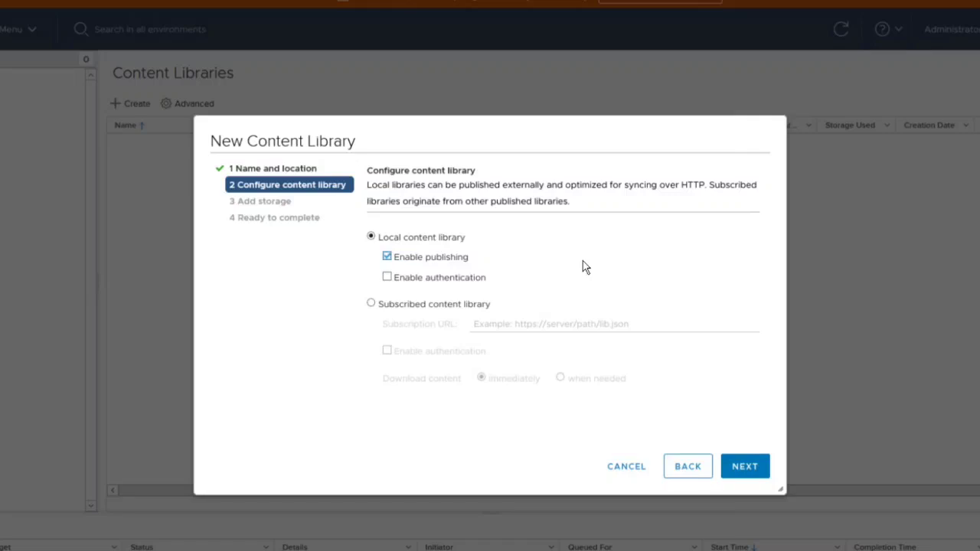
pyautogui.click(742, 469)
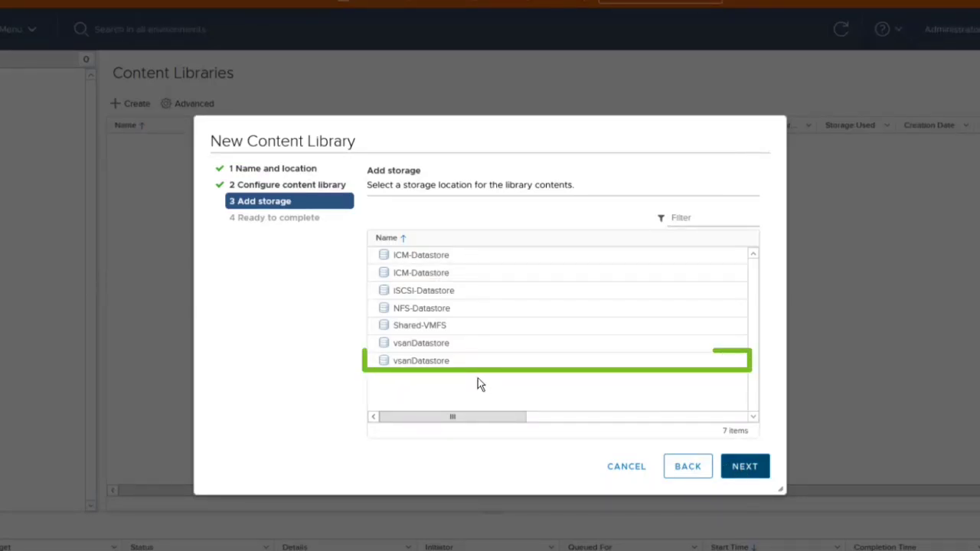
pyautogui.click(441, 368)
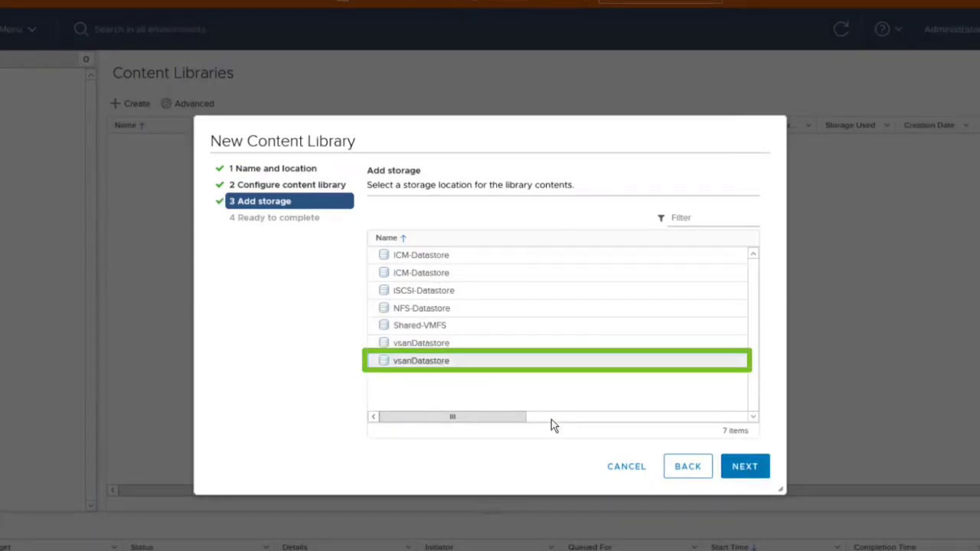
pyautogui.click(743, 476)
pyautogui.click(742, 476)
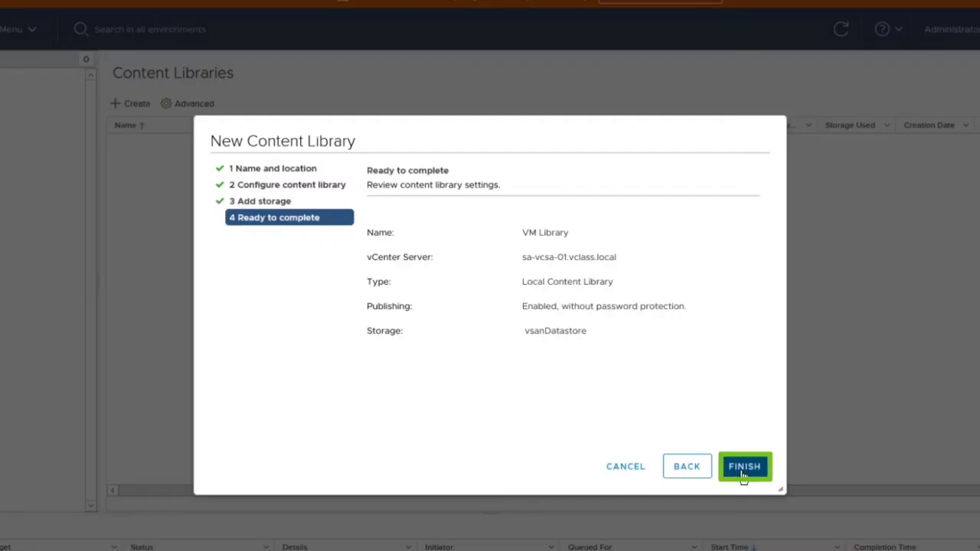
pyautogui.click(742, 467)
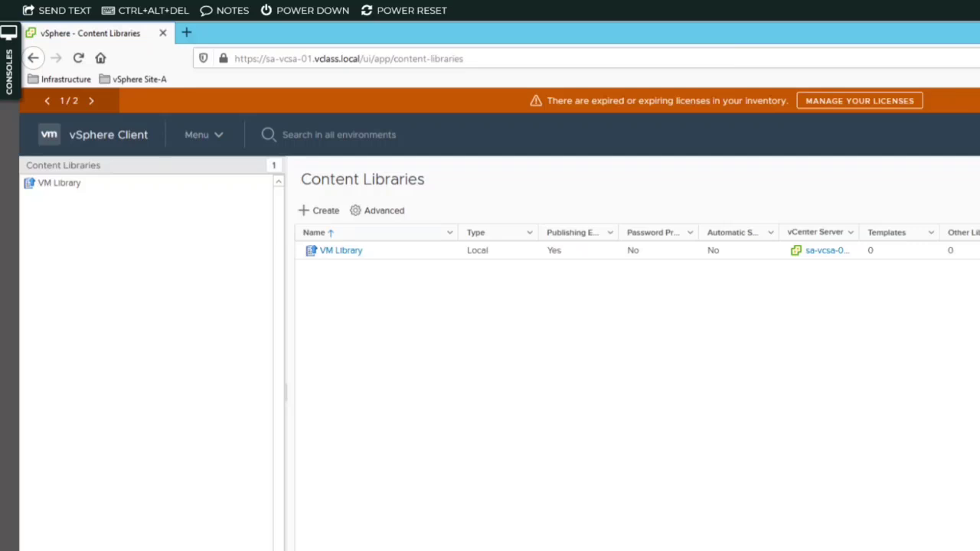
# - Start cloning Photon-Template from the Lab Templates folder in ICM-Datacenter to a content library
pyautogui.click(210, 143)
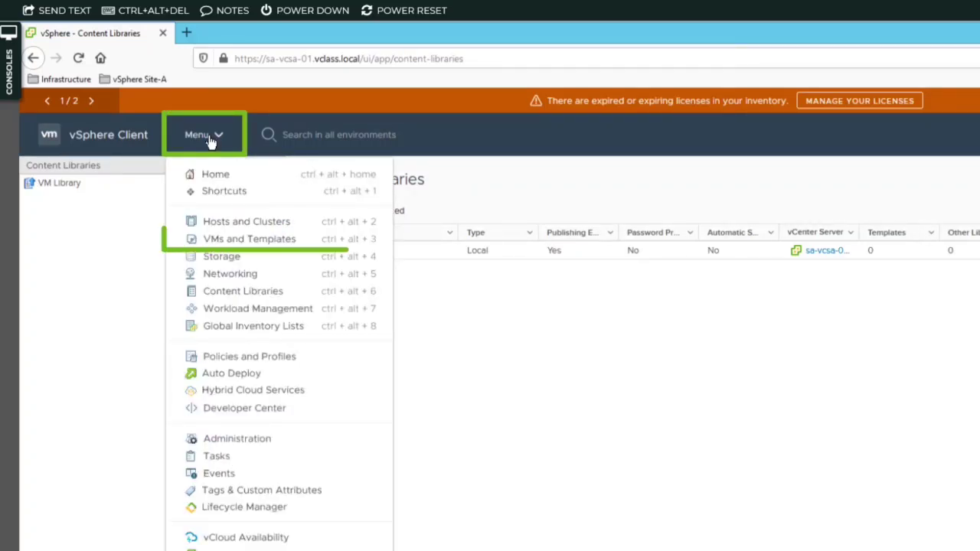
pyautogui.click(261, 242)
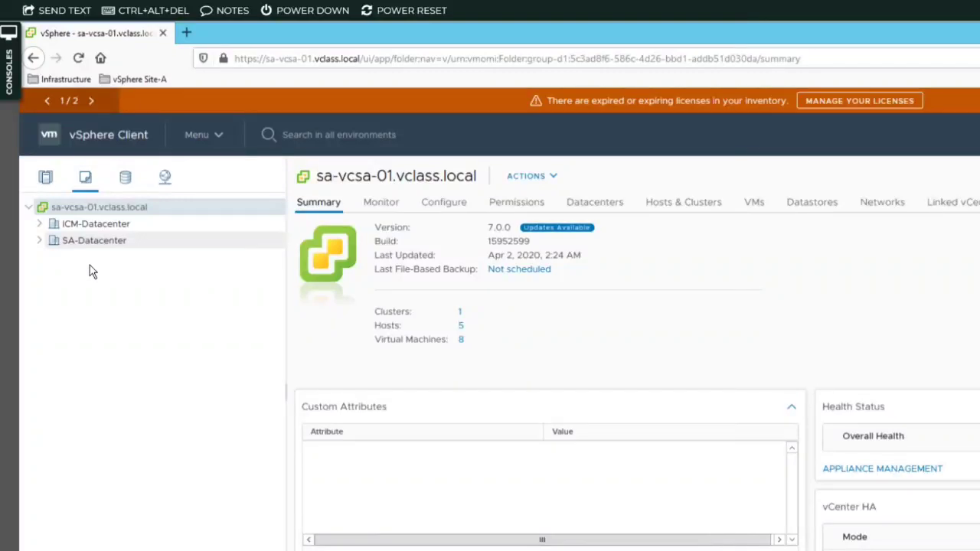
pyautogui.click(40, 225)
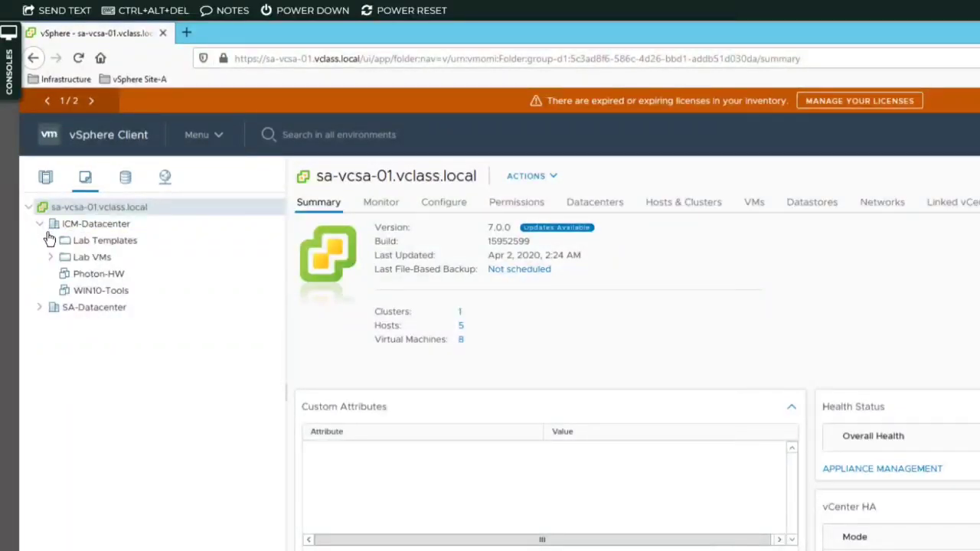
pyautogui.click(50, 240)
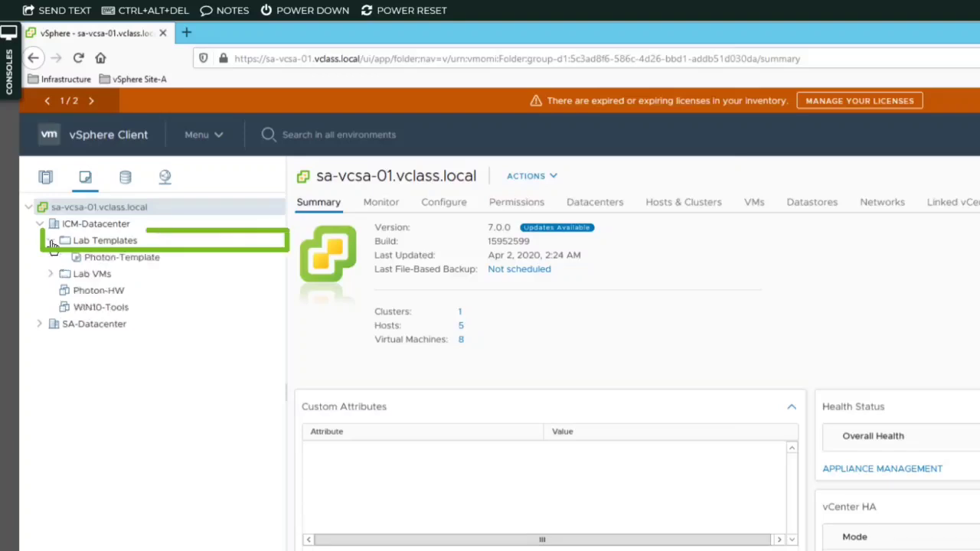
pyautogui.rightClick(158, 261)
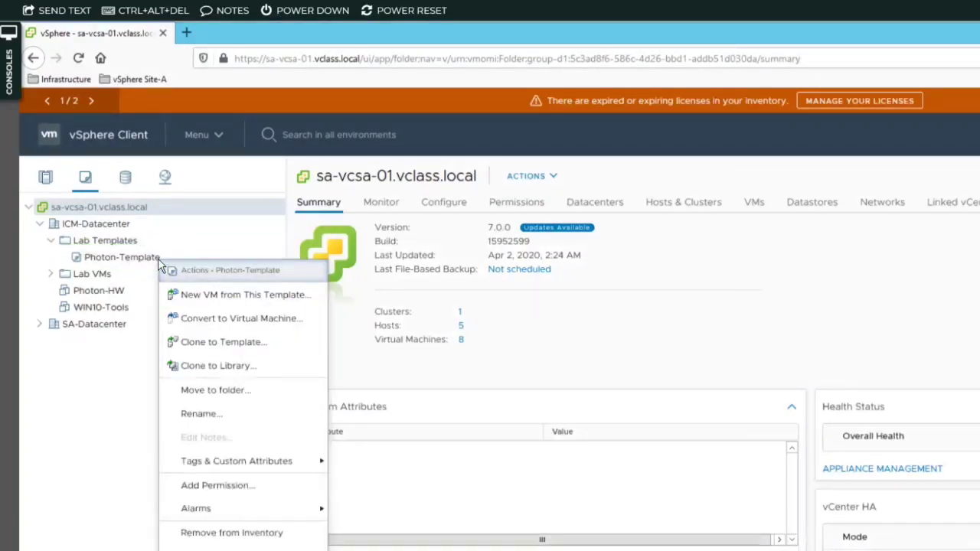
pyautogui.click(254, 367)
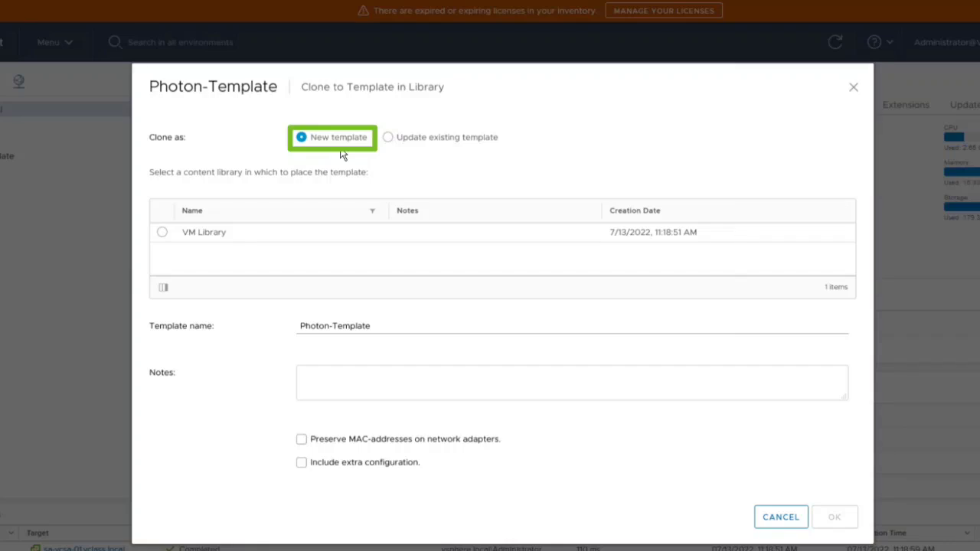
# - Clone the template into VM Library as a new template named Photon-LibTemplate
pyautogui.click(162, 233)
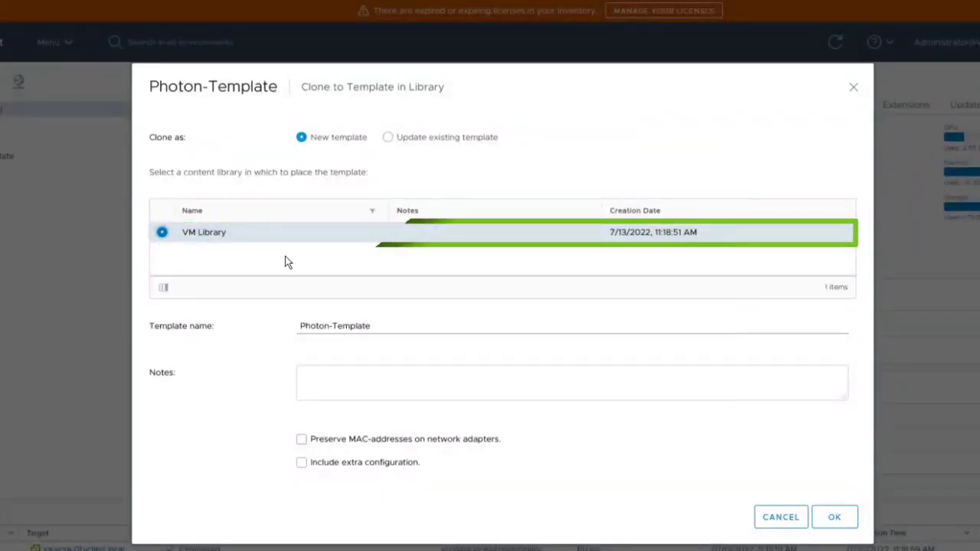
pyautogui.click(392, 327)
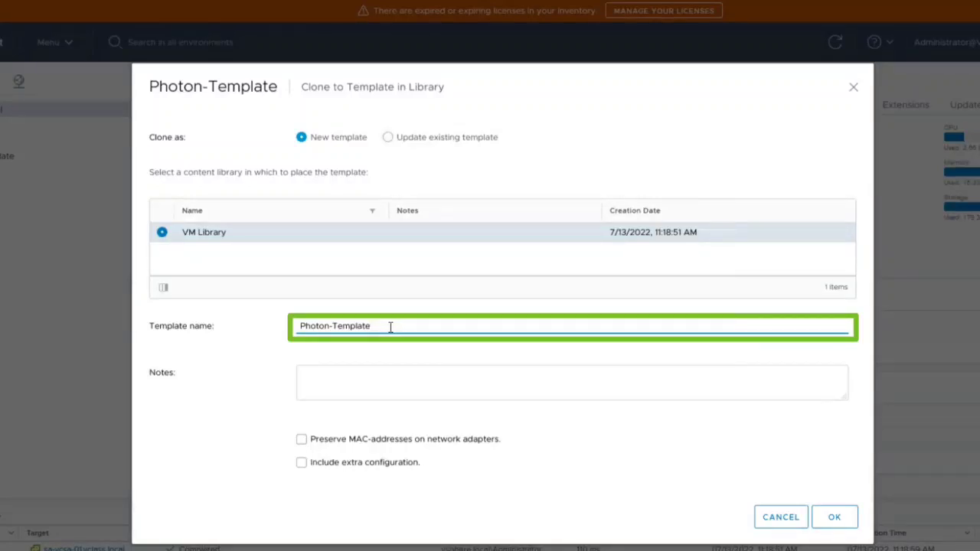
pyautogui.click(333, 326)
pyautogui.write('Lib')
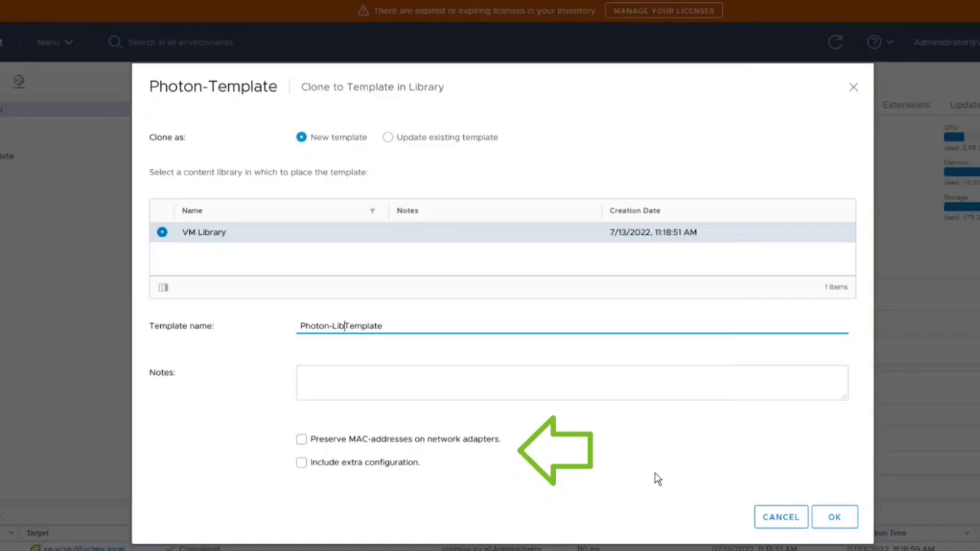
pyautogui.click(833, 519)
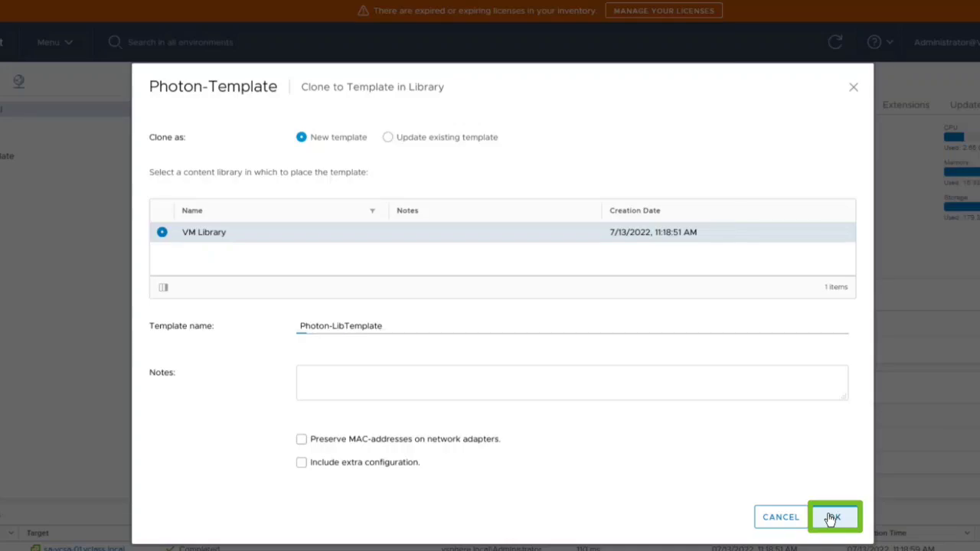
pyautogui.click(832, 519)
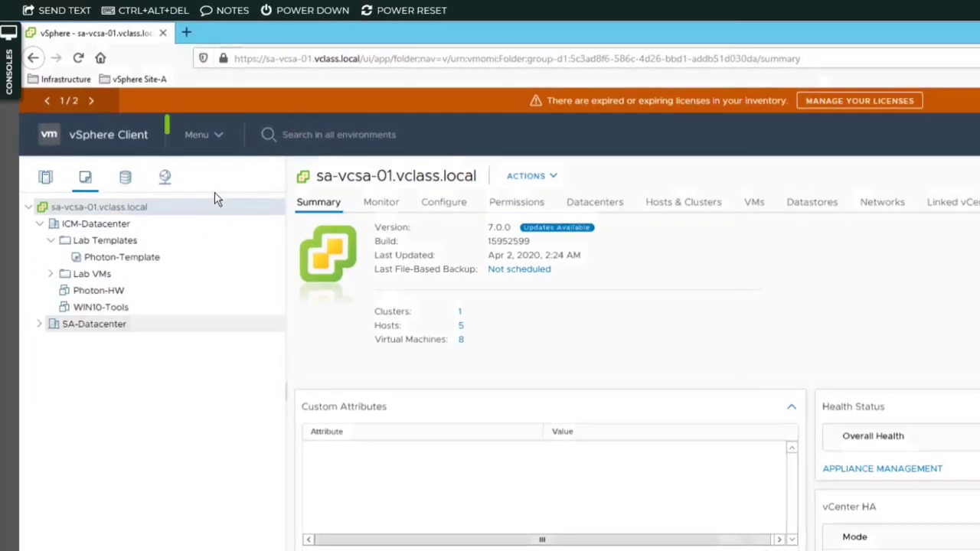
# - Open VM Library in the content libraries and display its OVF & OVA templates
pyautogui.click(208, 145)
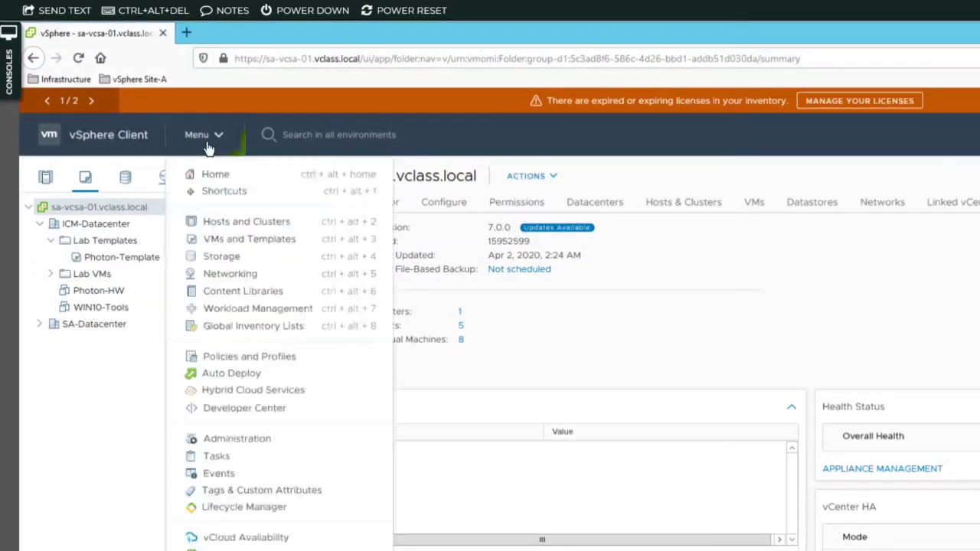
pyautogui.click(227, 292)
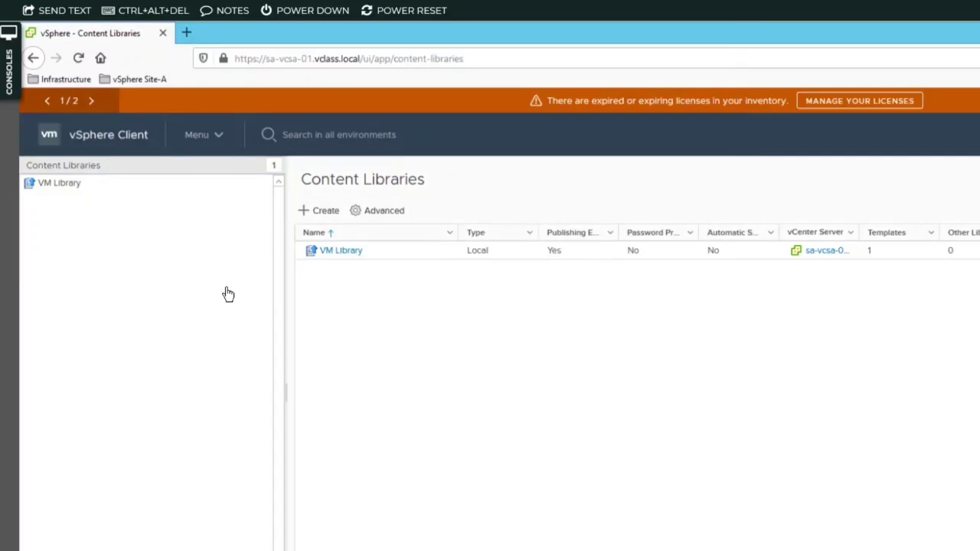
pyautogui.click(64, 185)
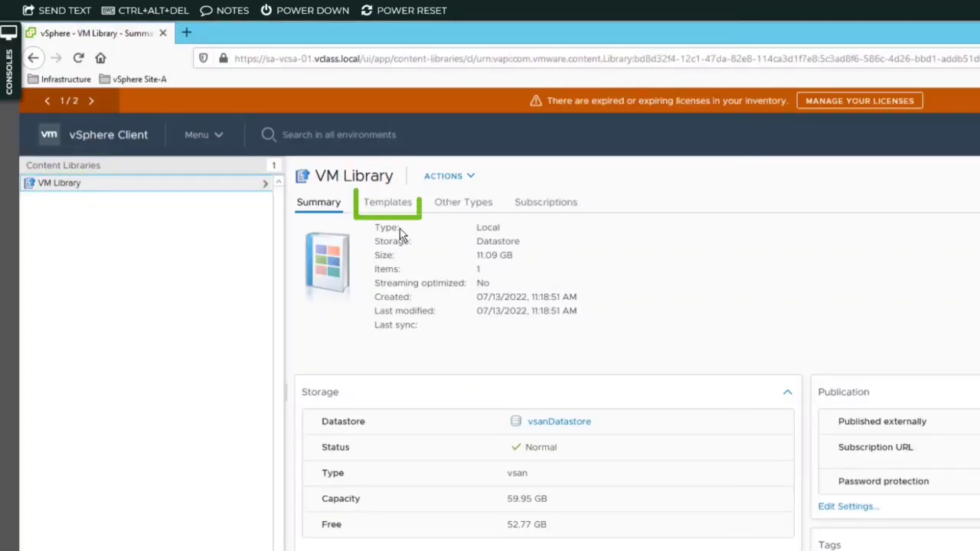
pyautogui.click(390, 207)
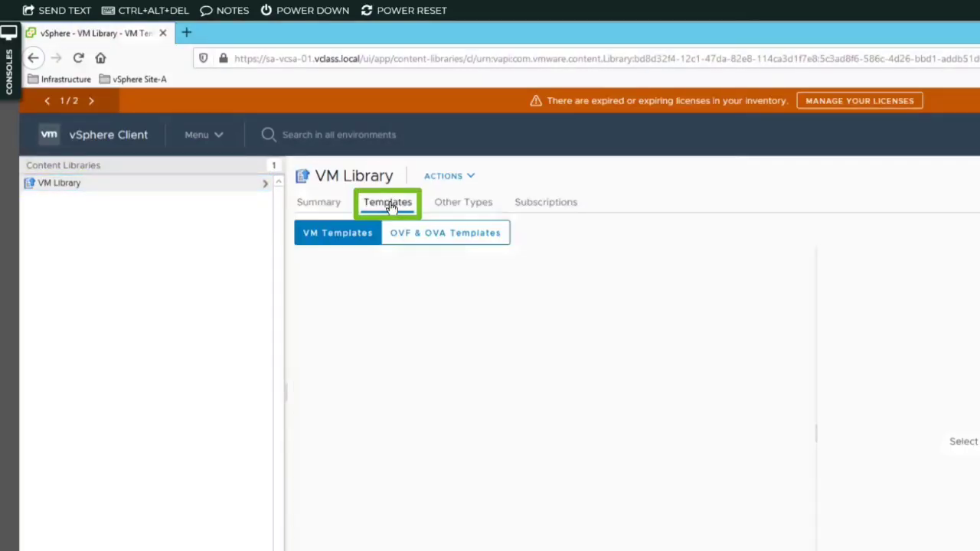
pyautogui.click(477, 235)
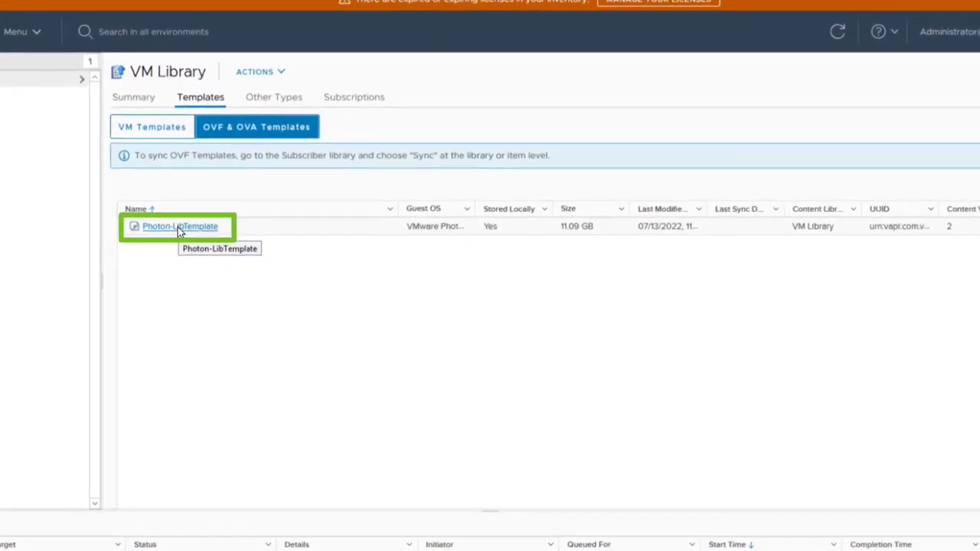
# - Start a new virtual machine from Photon-LibTemplate, named Photon-13 and located in SA-Datacenter
pyautogui.rightClick(170, 229)
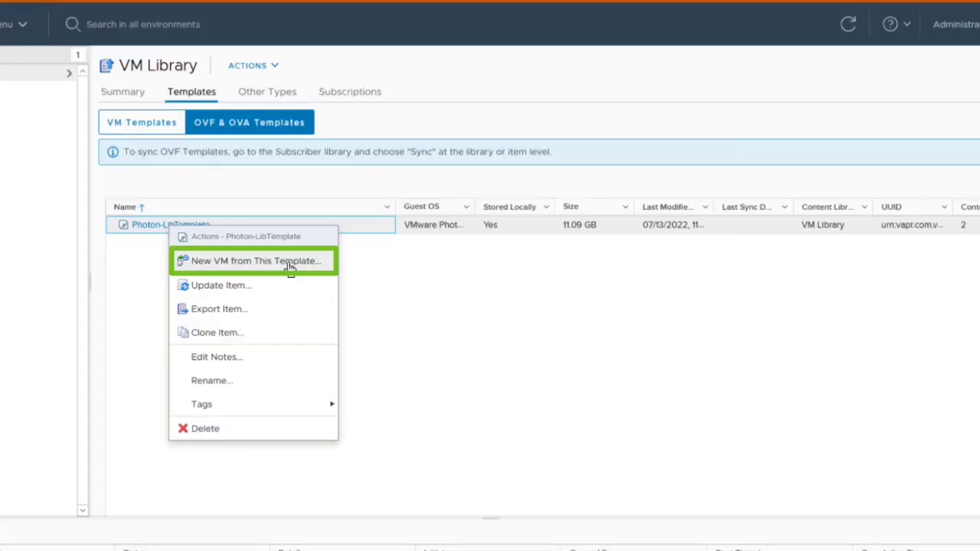
pyautogui.click(328, 265)
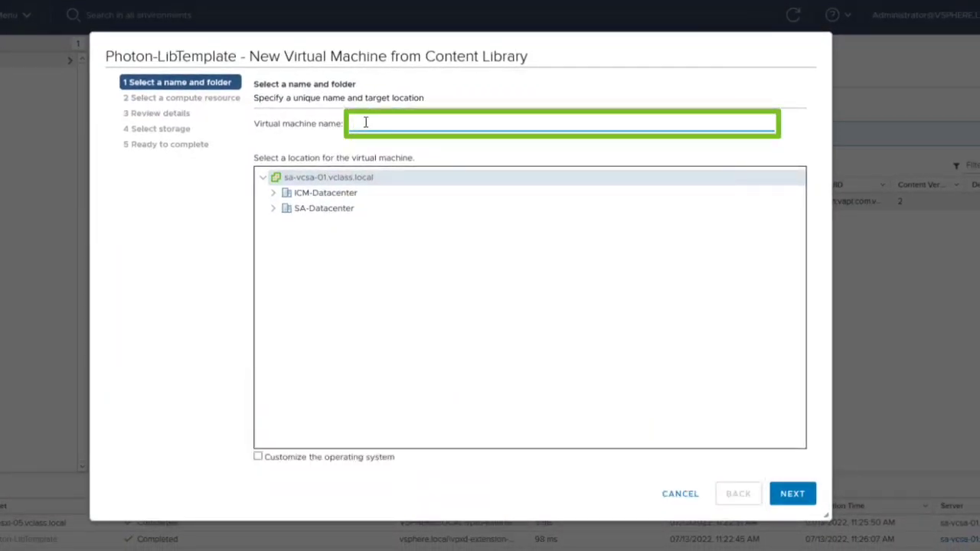
pyautogui.write('Photon-13')
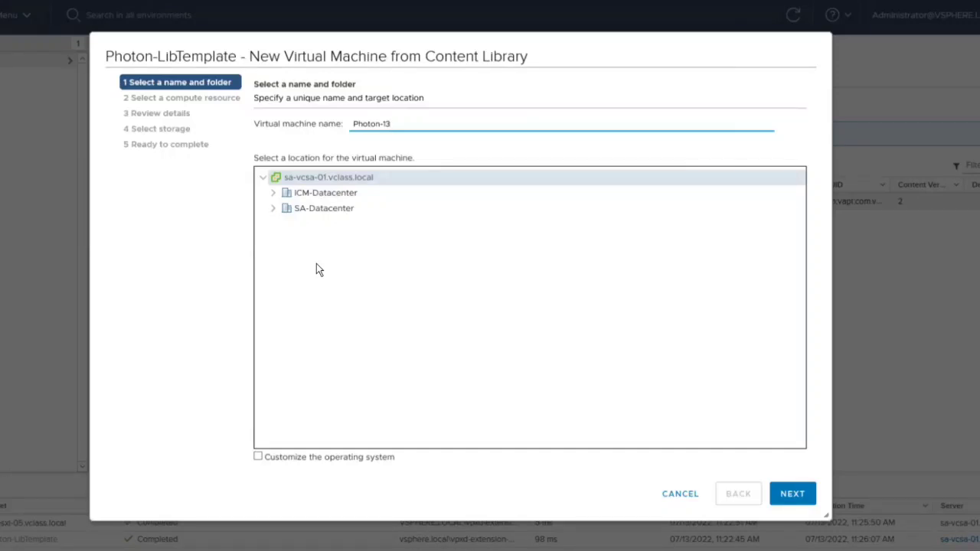
pyautogui.click(273, 208)
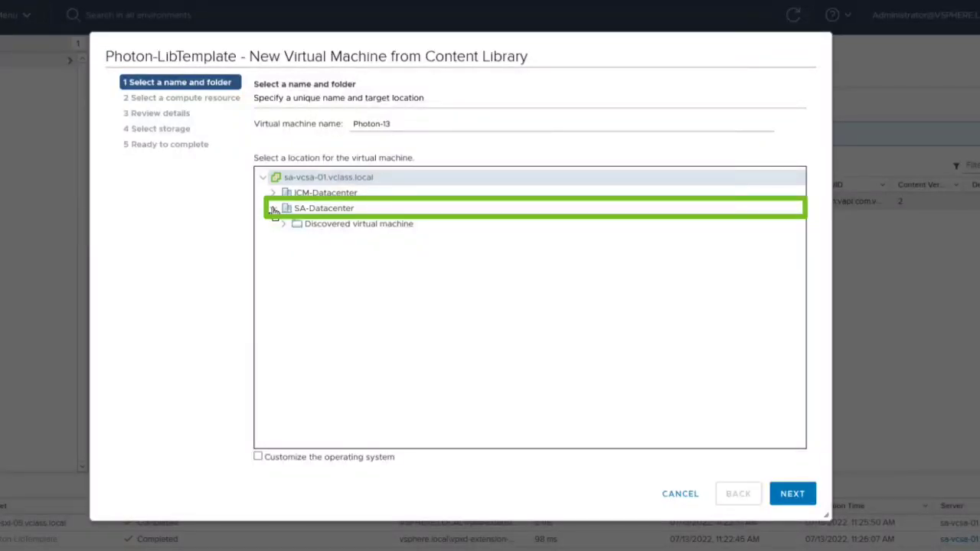
pyautogui.click(319, 214)
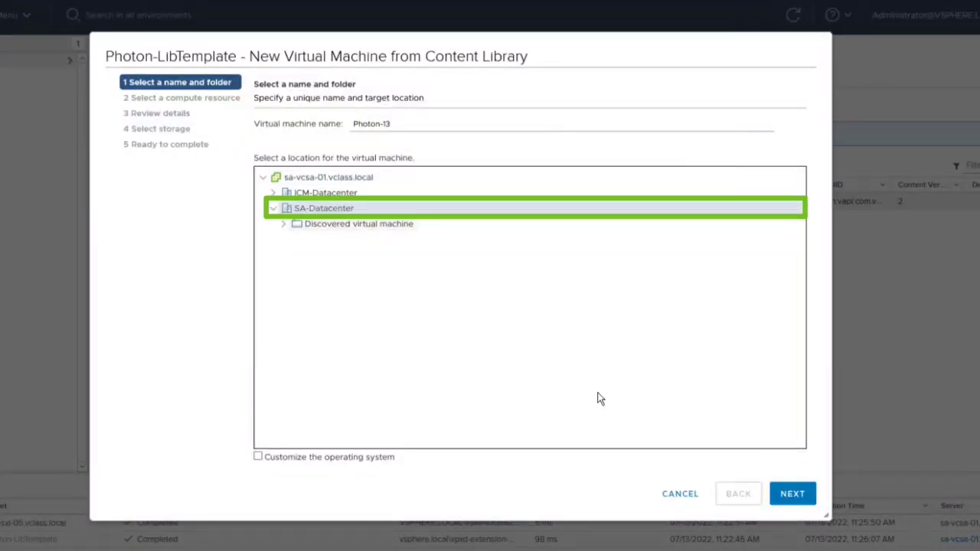
pyautogui.click(794, 493)
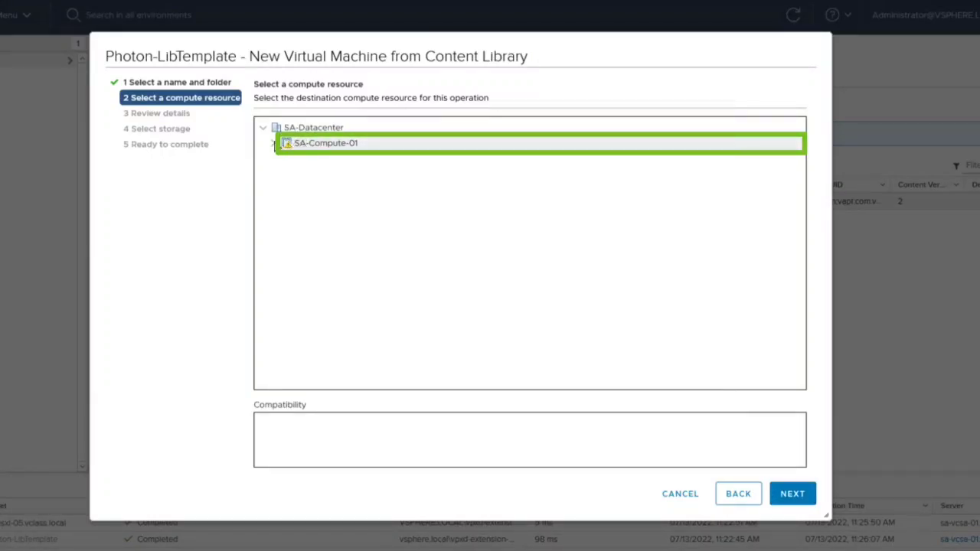
# - Choose host sa-esxi-04.vclass.local in SA-Compute-01 as the compute resource for the new virtual machine
pyautogui.click(273, 145)
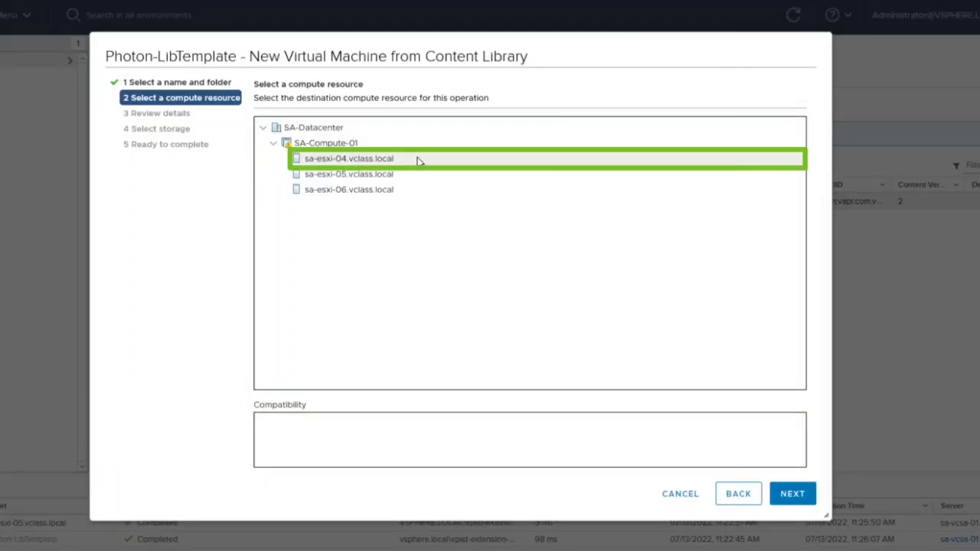
pyautogui.click(379, 161)
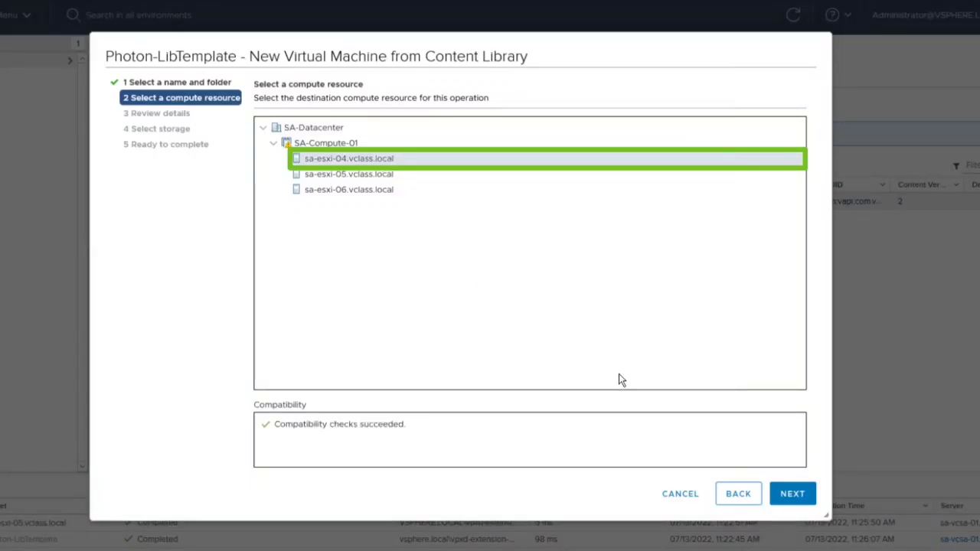
pyautogui.click(793, 495)
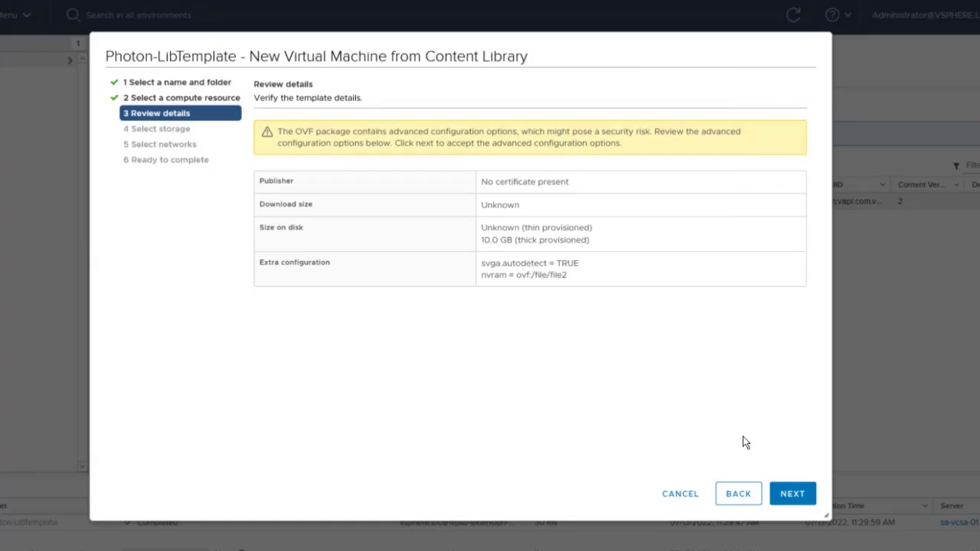
# - Accept the template's advanced configuration options and choose vsanDatastore as the virtual machine's storage
pyautogui.click(793, 494)
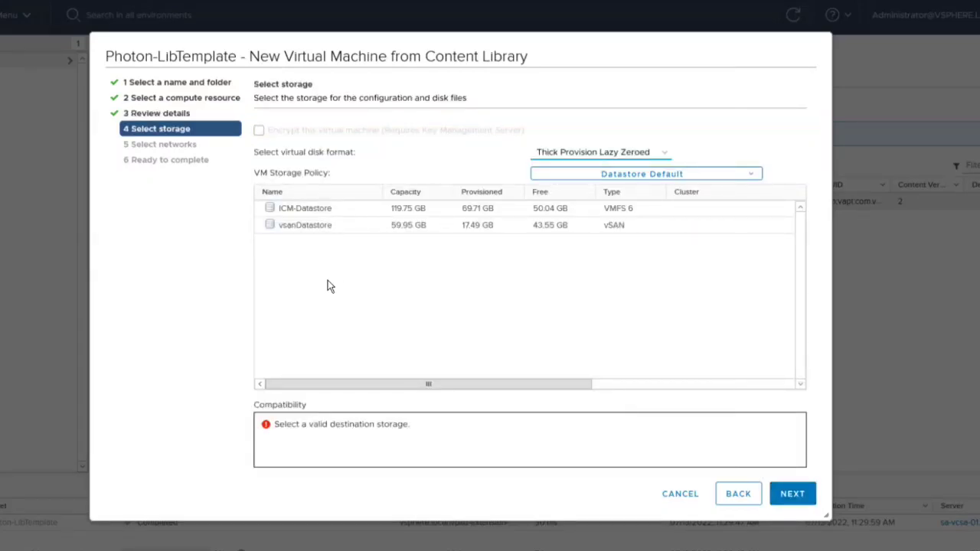
pyautogui.click(320, 229)
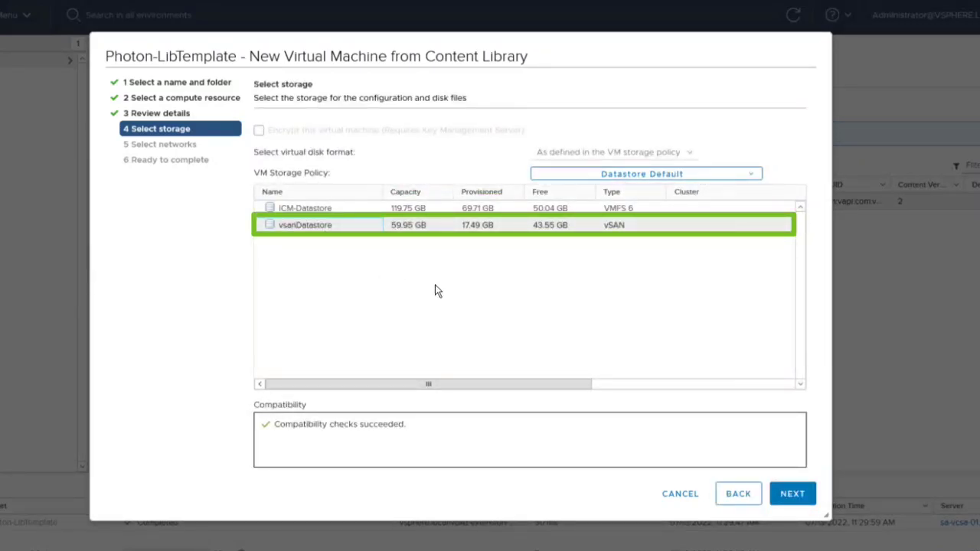
pyautogui.click(784, 497)
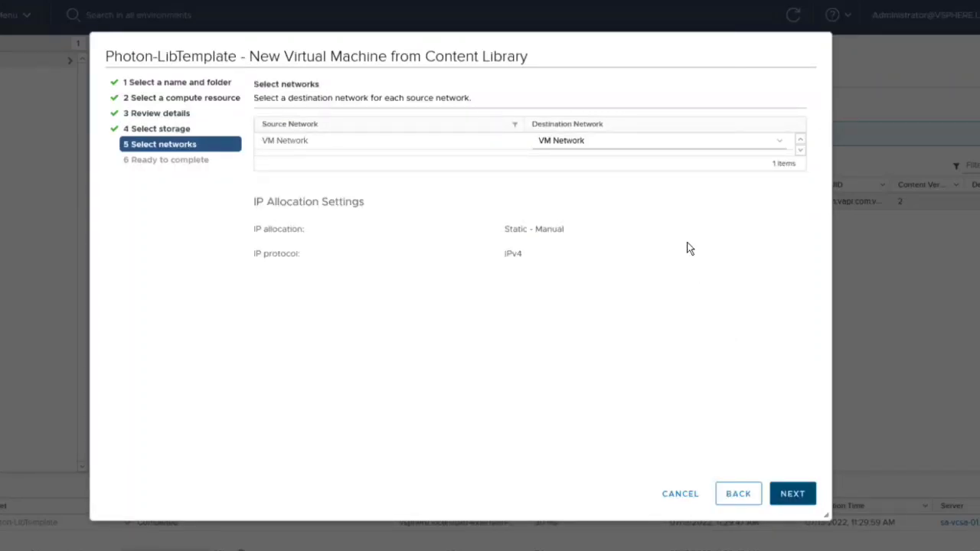
# - Keep VM Network as the destination network and finish creating the virtual machine from the library template
pyautogui.click(714, 149)
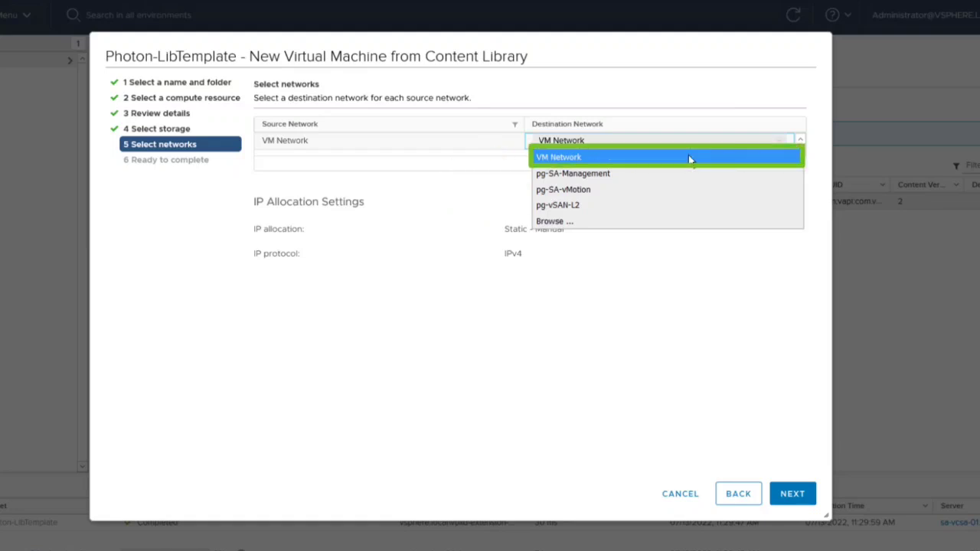
pyautogui.click(689, 157)
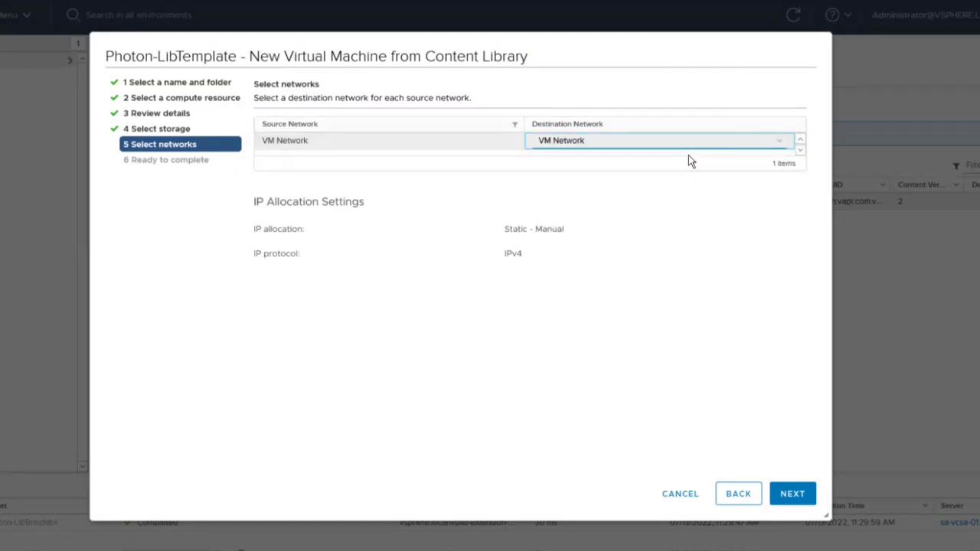
pyautogui.click(796, 494)
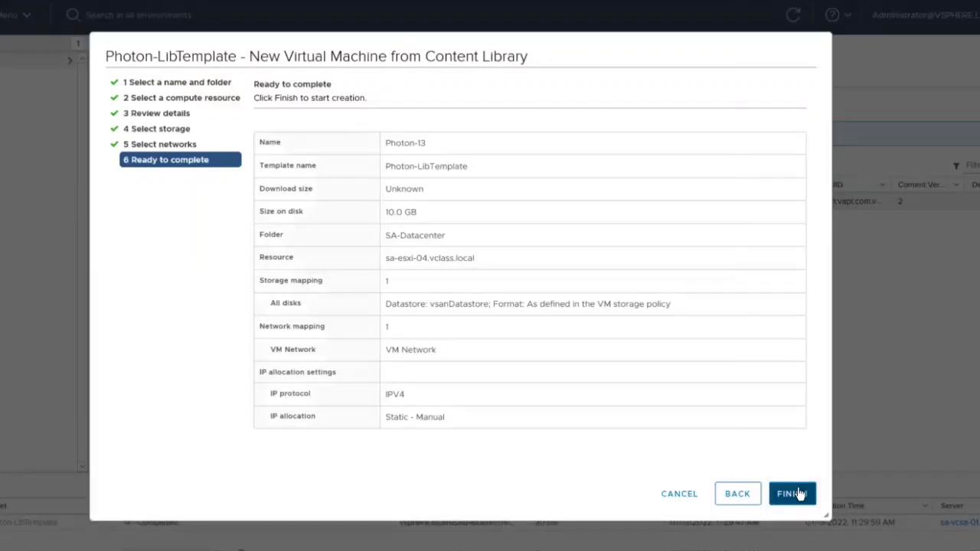
pyautogui.click(799, 494)
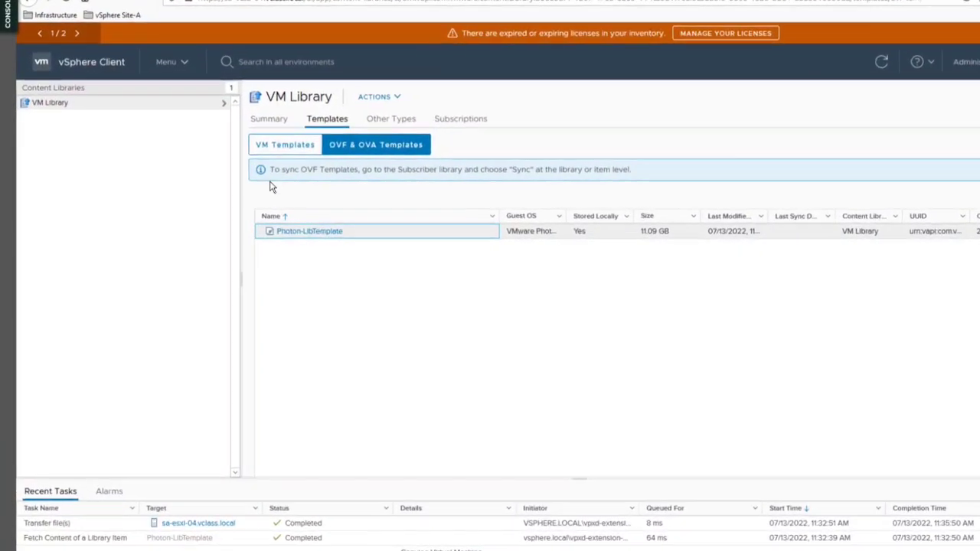
# - Go to the VMs and Templates inventory and power on Photon-13 under SA-Datacenter
pyautogui.click(188, 66)
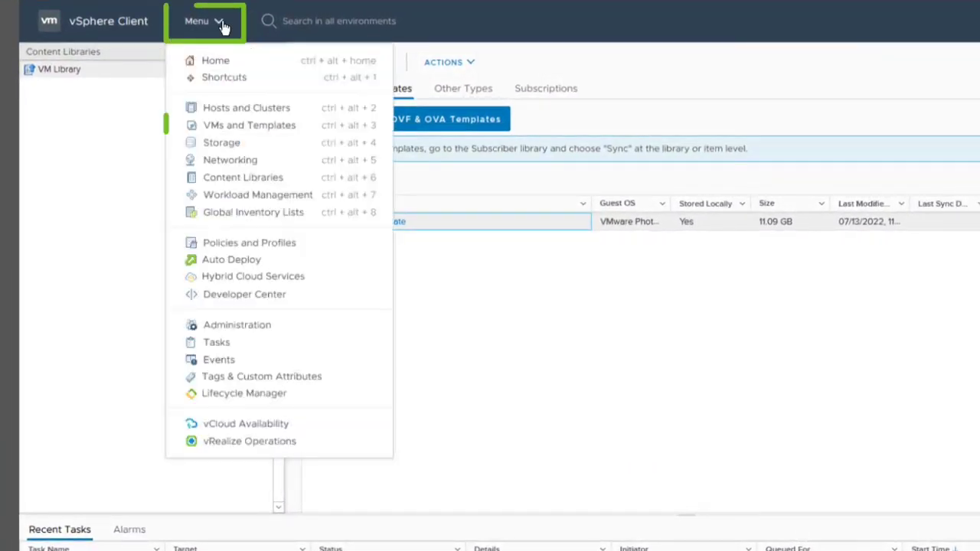
pyautogui.click(243, 127)
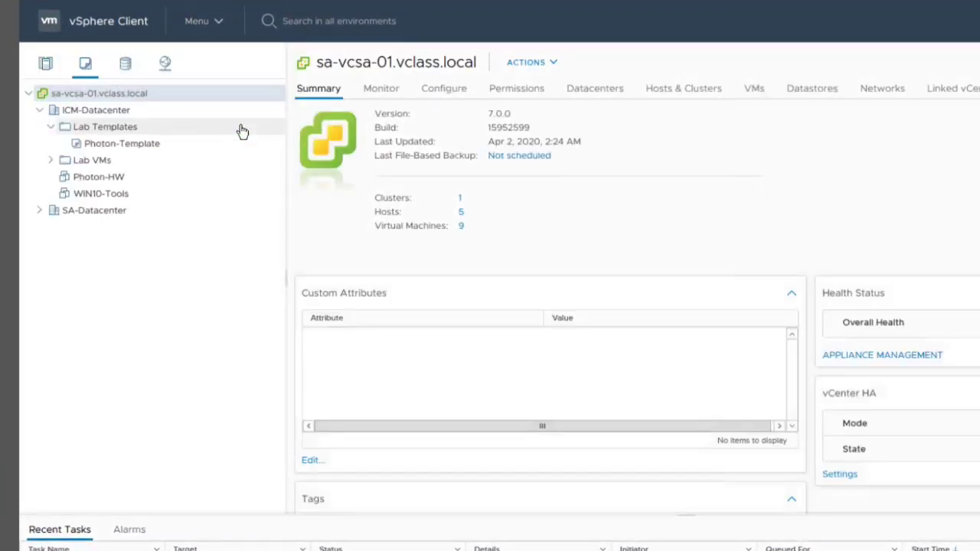
pyautogui.click(39, 210)
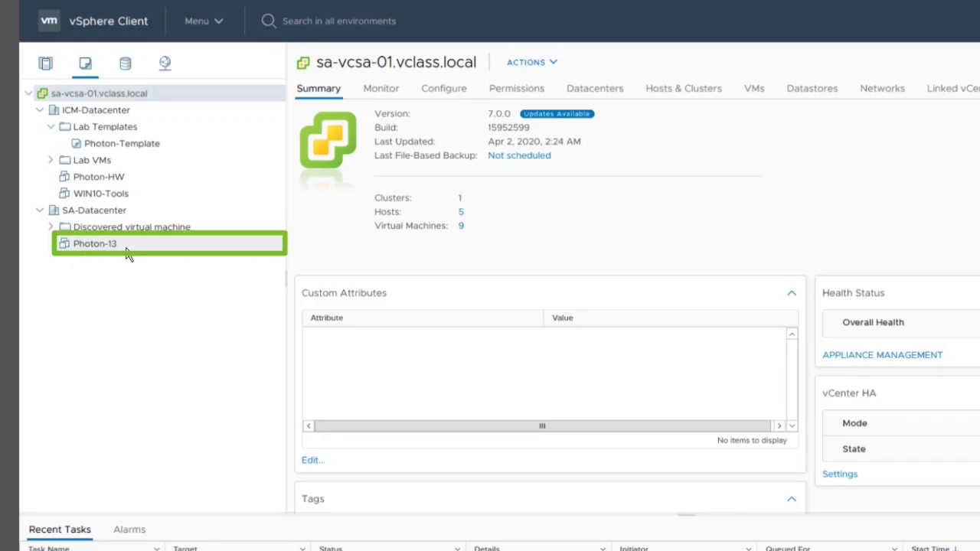
pyautogui.rightClick(127, 255)
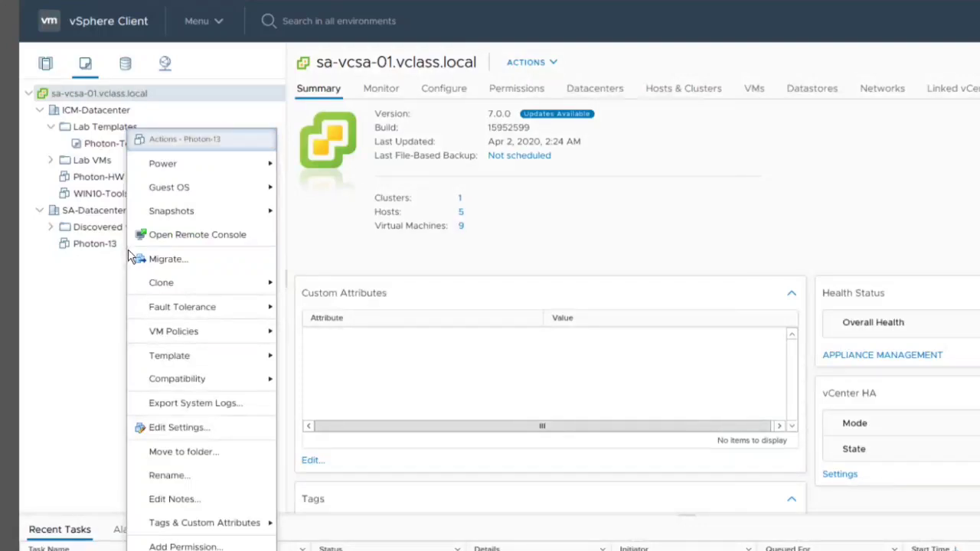
pyautogui.moveTo(251, 165)
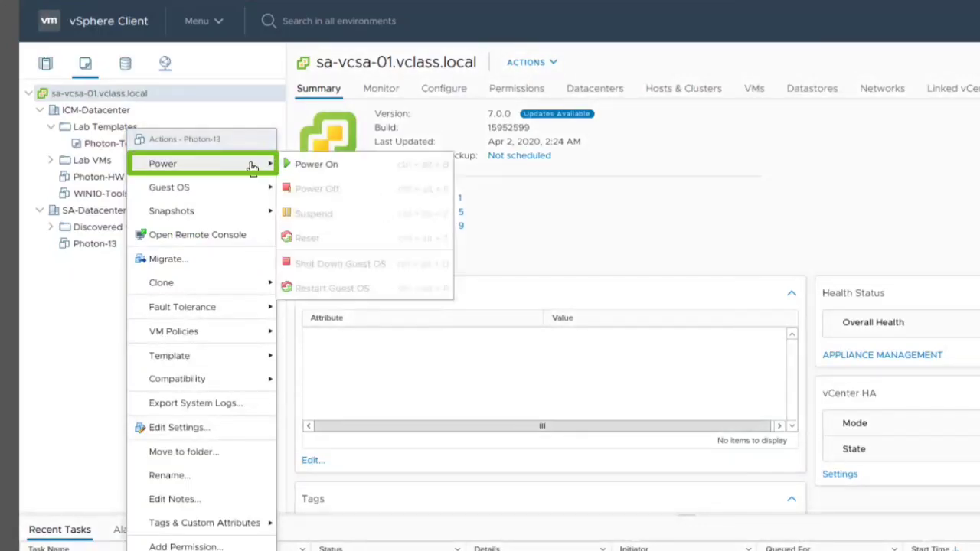
pyautogui.click(308, 165)
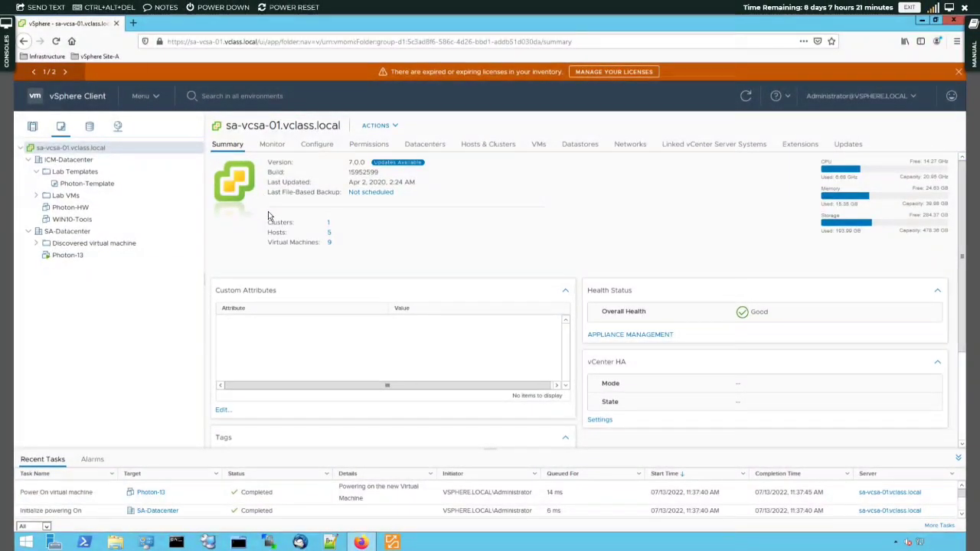
# - Show the summary of Photon-13 and launch its web console
pyautogui.click(69, 255)
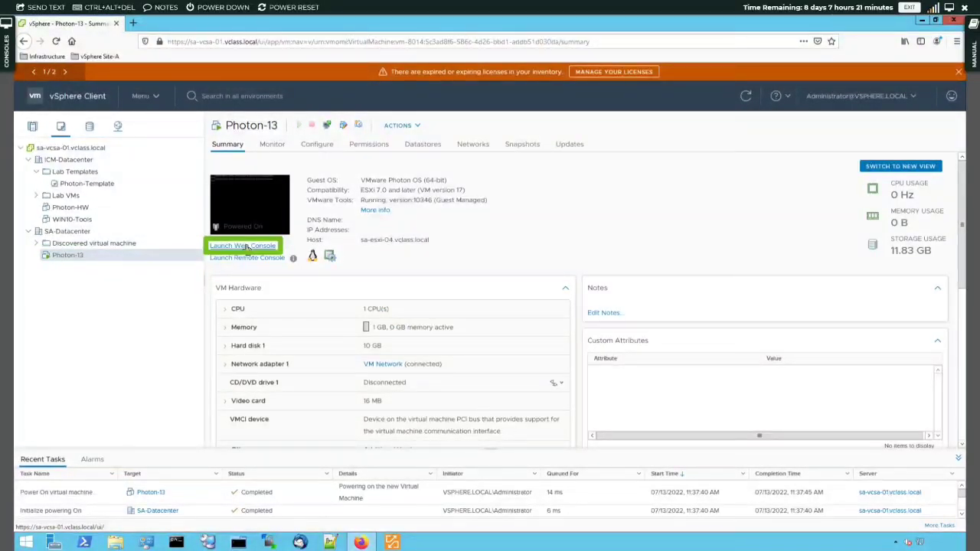
pyautogui.click(245, 246)
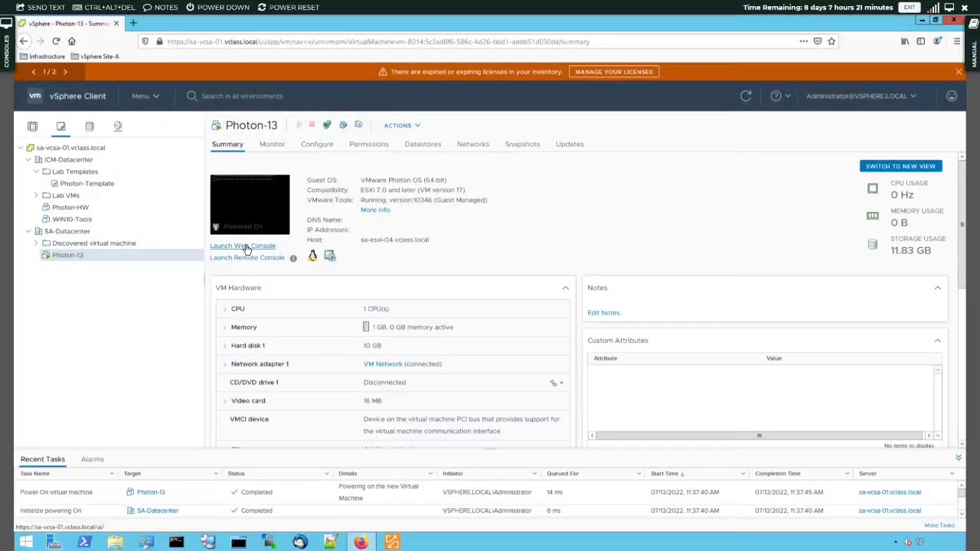